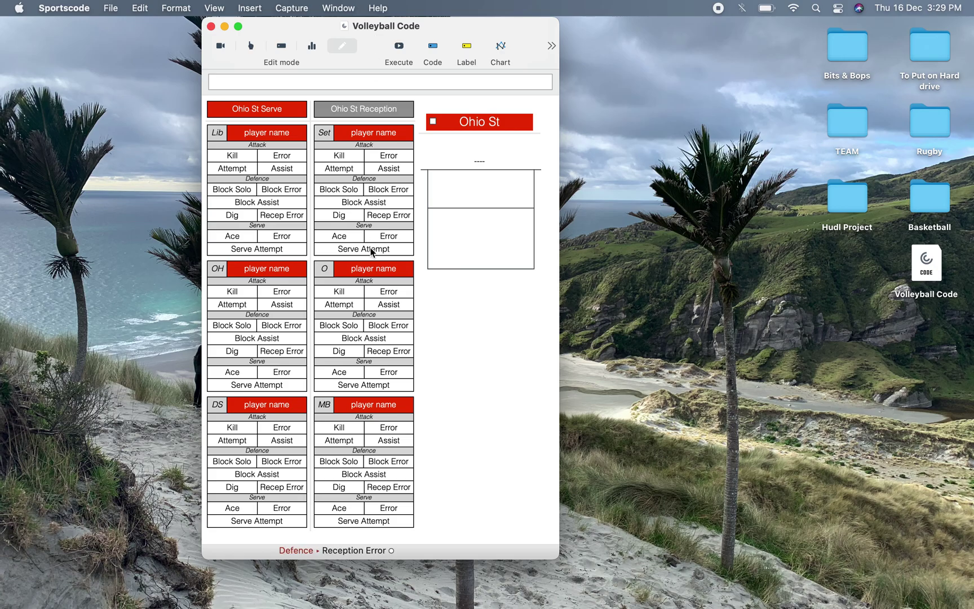
# Step: Scroll across the code window and select the Ohio St team button
pyautogui.hscroll(2, 409, 244)
pyautogui.hscroll(15, 409, 244)
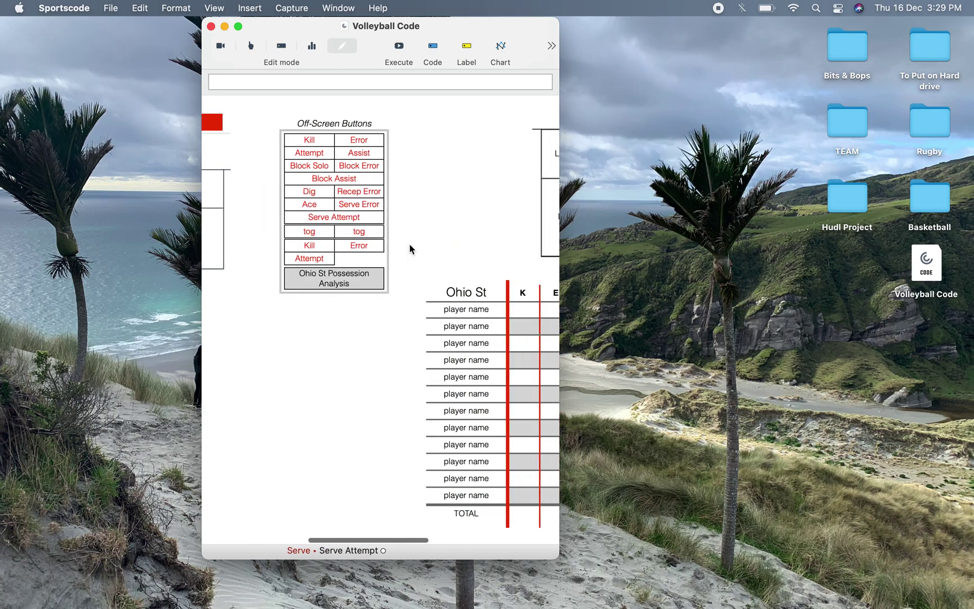
pyautogui.hscroll(-15, 409, 244)
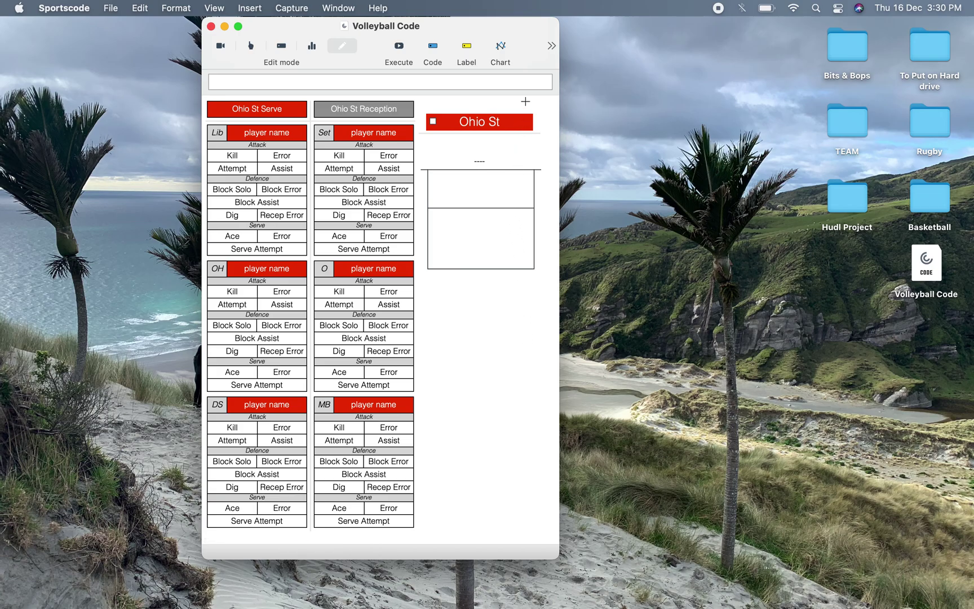
pyautogui.click(482, 117)
pyautogui.click(495, 103)
# Step: Rename the Ohio St team button to BYU and set its background colour to blue
pyautogui.doubleClick(481, 124)
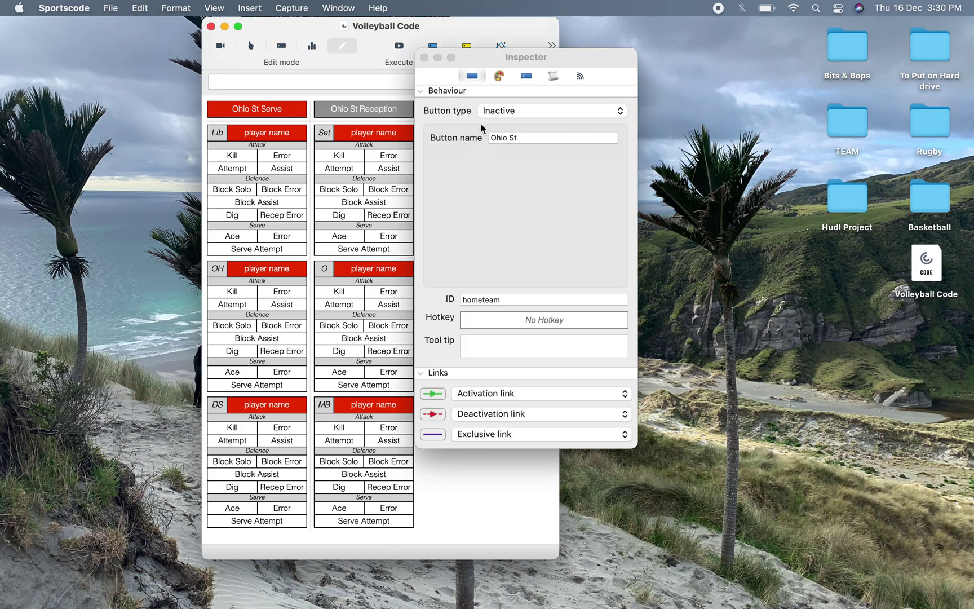
pyautogui.write('SPU')
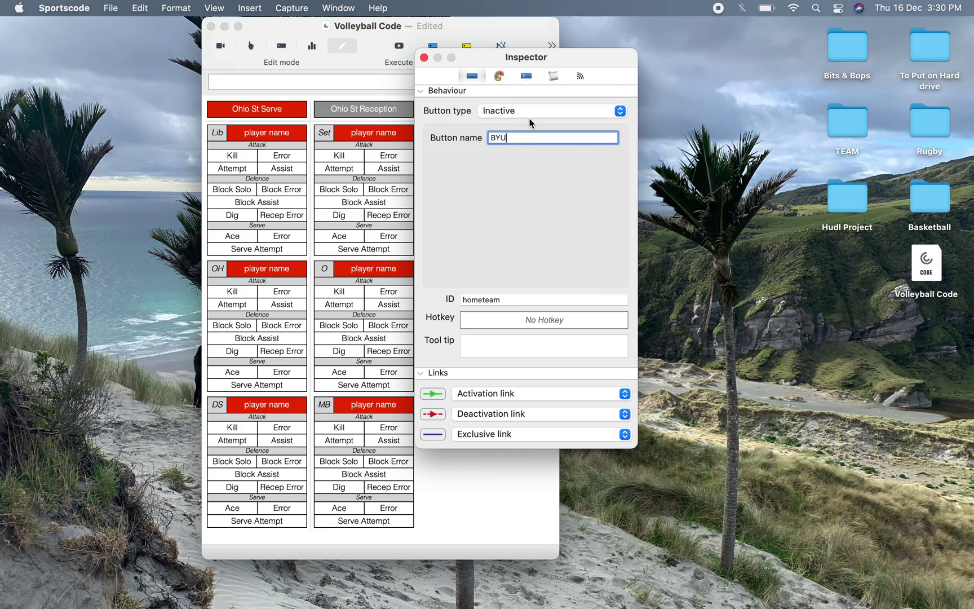
pyautogui.click(499, 76)
pyautogui.click(433, 185)
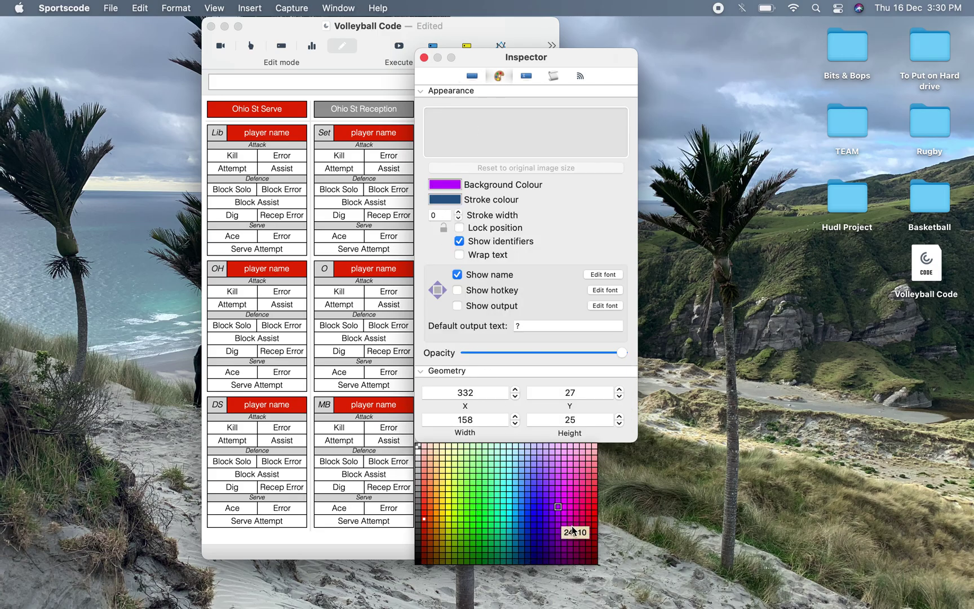
pyautogui.click(523, 529)
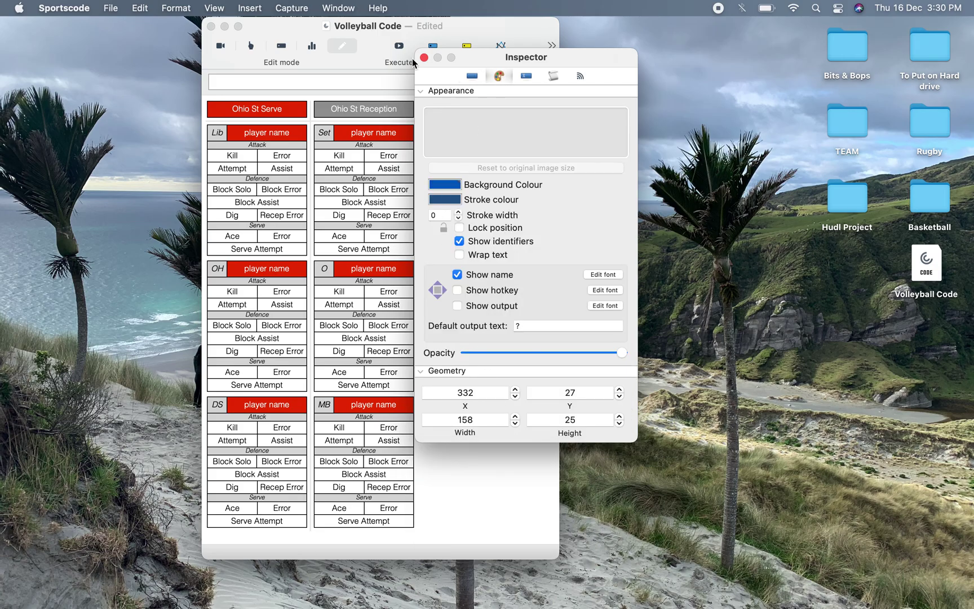
pyautogui.click(423, 58)
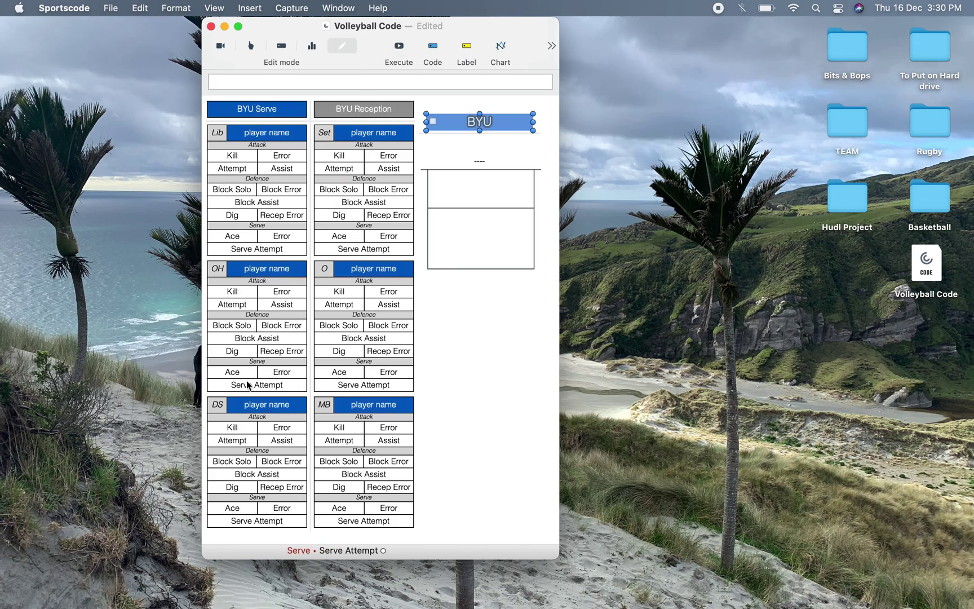
# Step: Check the renamed BYU buttons across the code window and deselect the team button
pyautogui.scroll(-10, 348, 341)
pyautogui.hscroll(3, 348, 341)
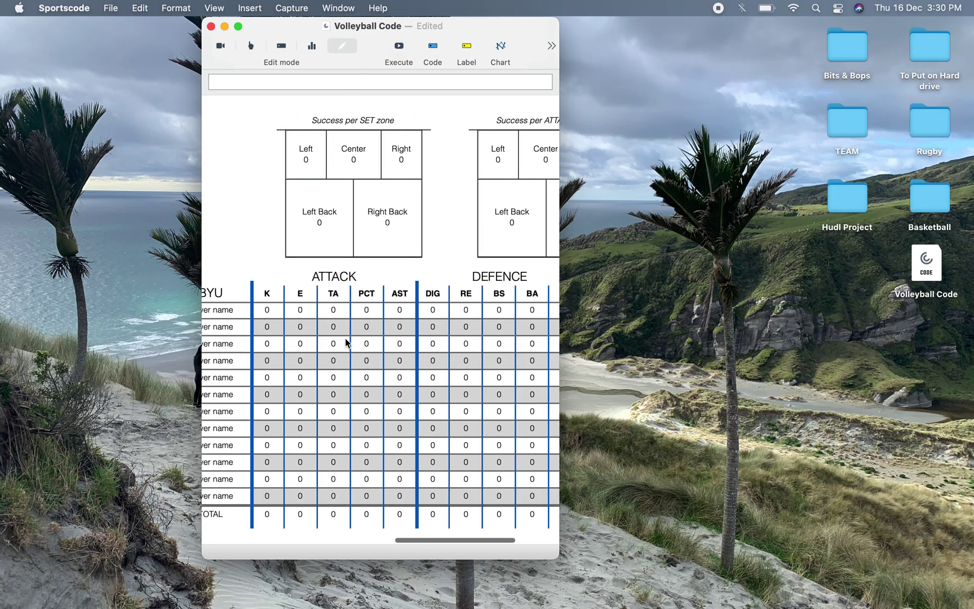
pyautogui.hscroll(-1, 350, 321)
pyautogui.scroll(10, 311, 428)
pyautogui.hscroll(3, 310, 426)
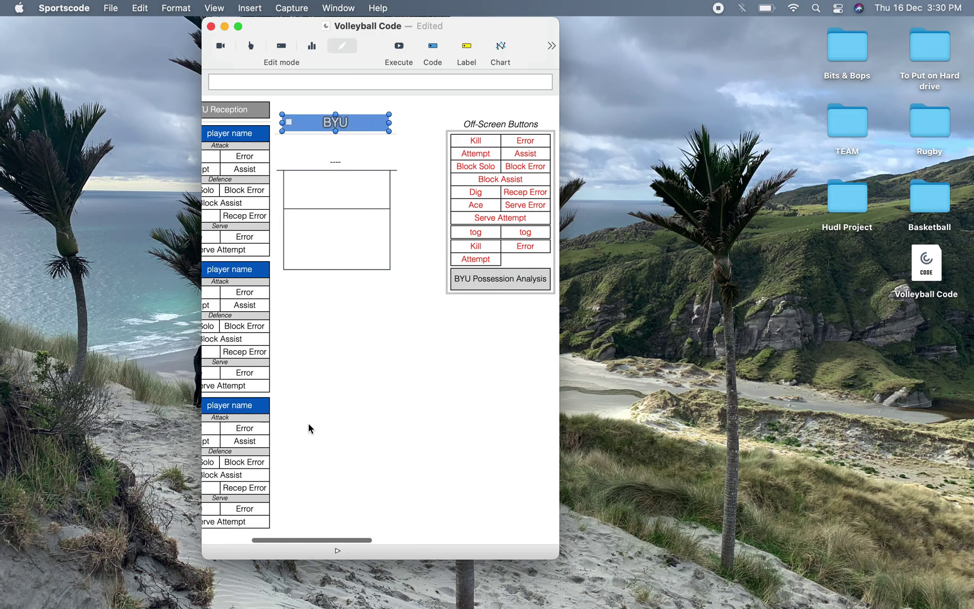
pyautogui.hscroll(-5, 457, 178)
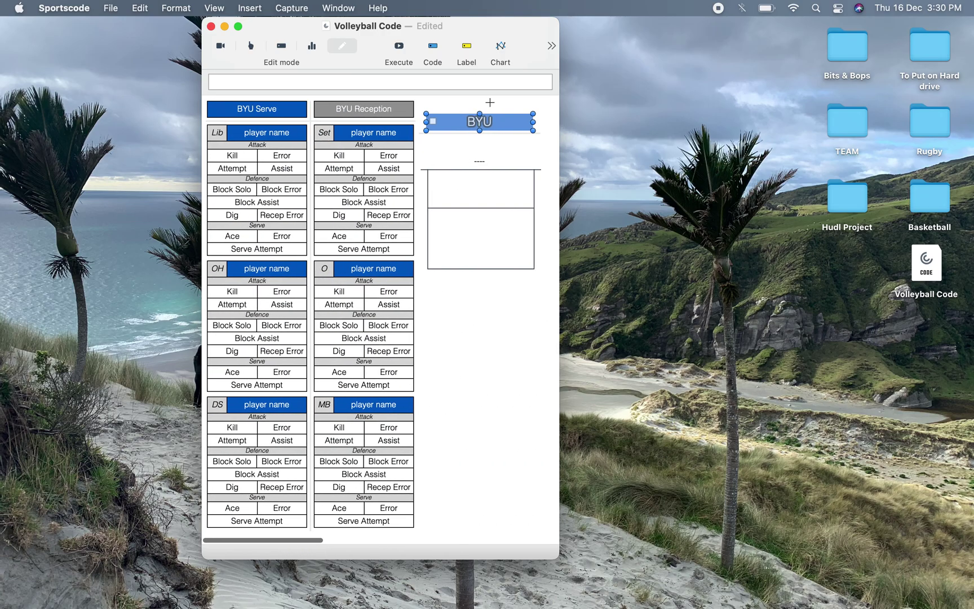
pyautogui.click(490, 102)
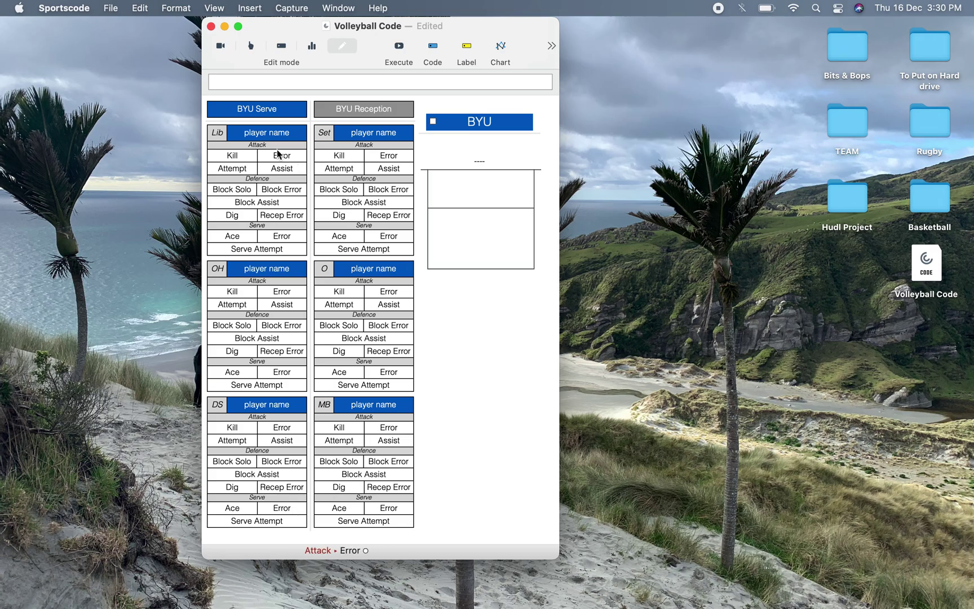
# Step: In code mode, record attack Kill, Error and Attempt for Lib, then return to edit mode
pyautogui.click(251, 45)
pyautogui.click(232, 155)
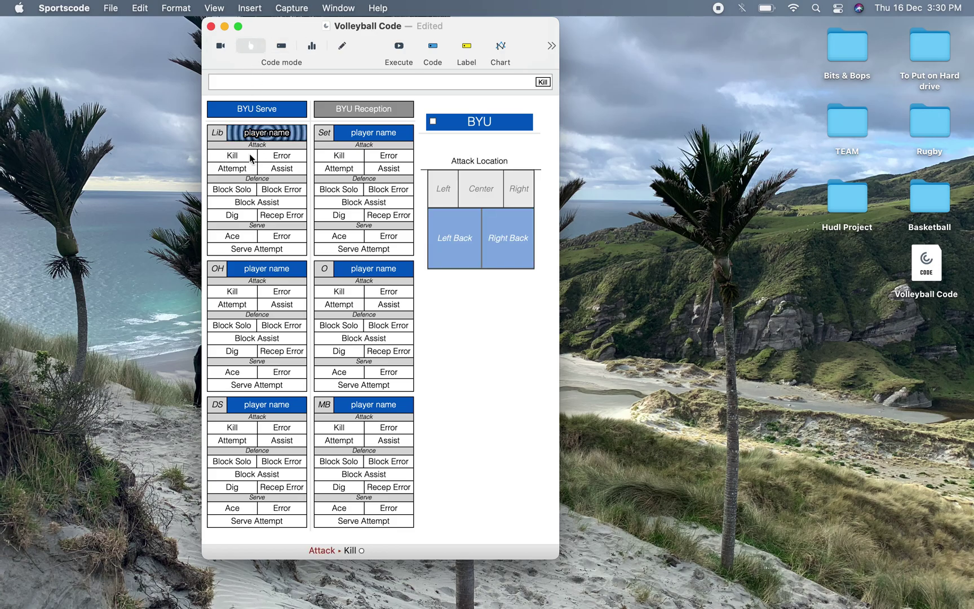
pyautogui.click(282, 155)
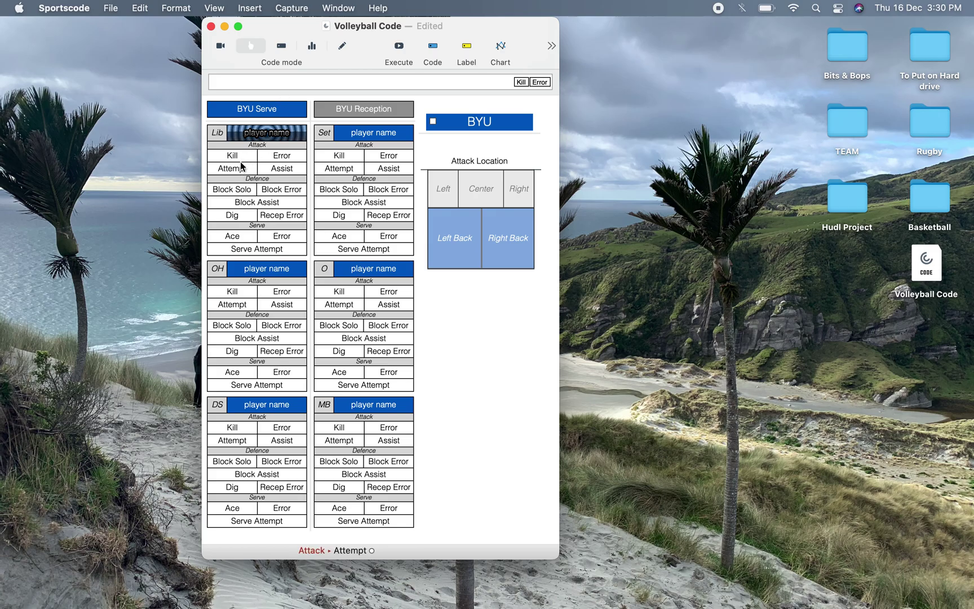
pyautogui.click(244, 166)
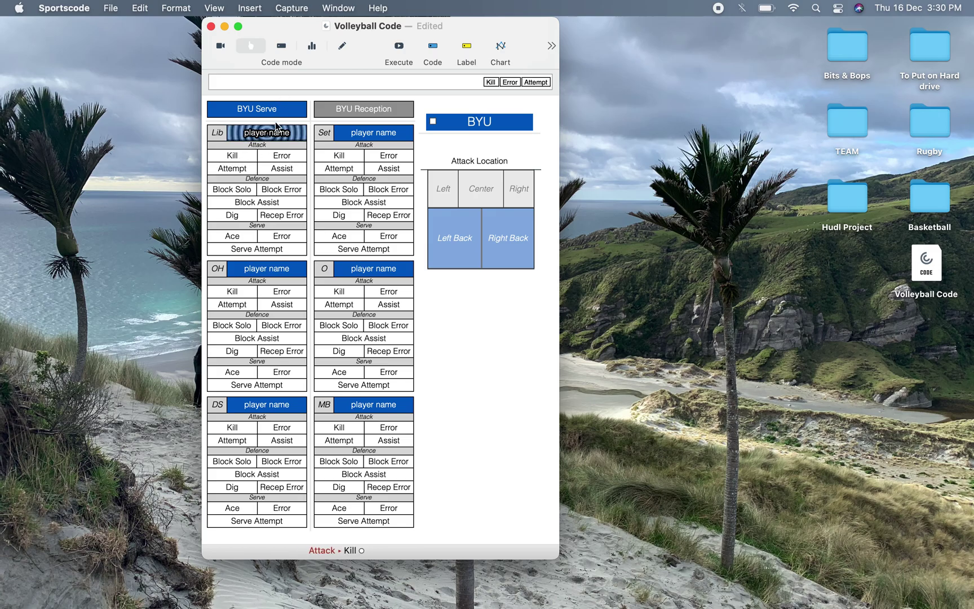
pyautogui.click(347, 47)
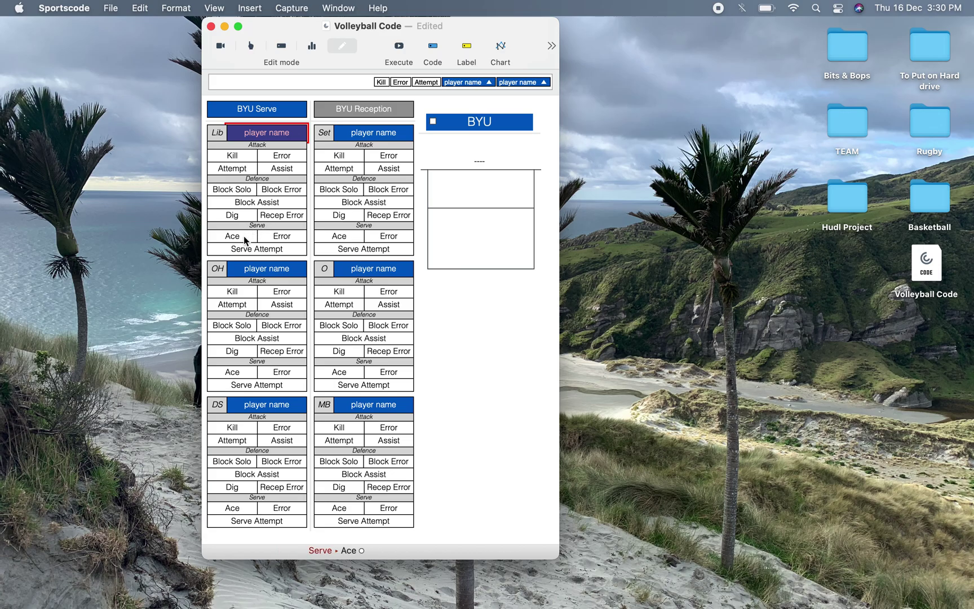
# Step: Record serve Ace, Serve Error and Serve Attempt for Lib, ending in code mode
pyautogui.click(252, 47)
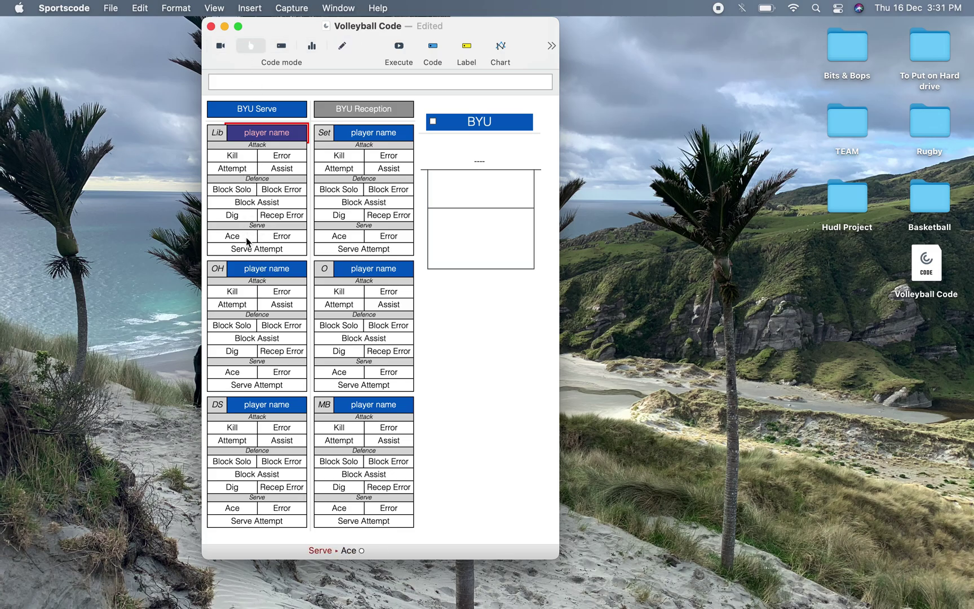
pyautogui.click(245, 236)
pyautogui.click(275, 234)
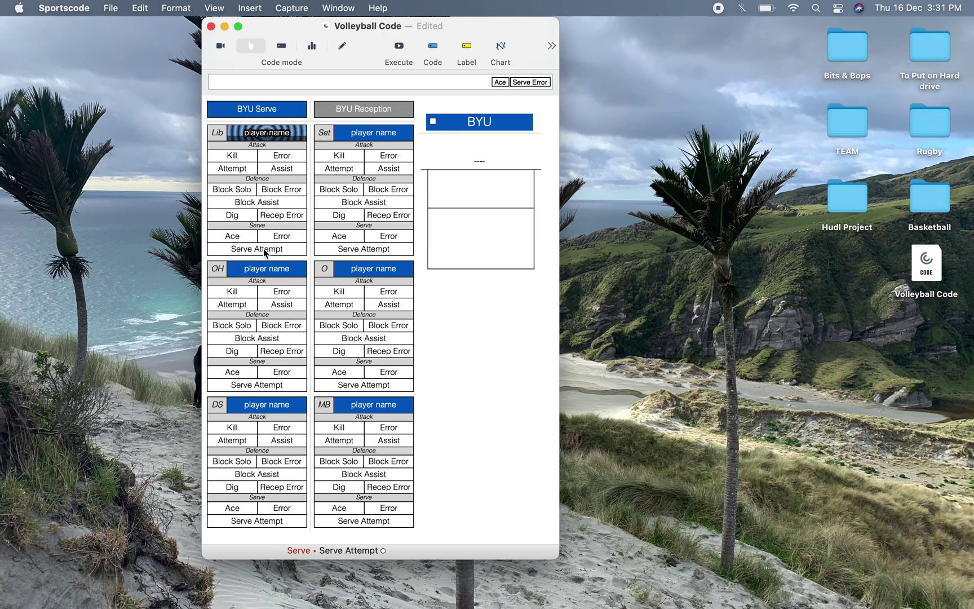
pyautogui.click(263, 249)
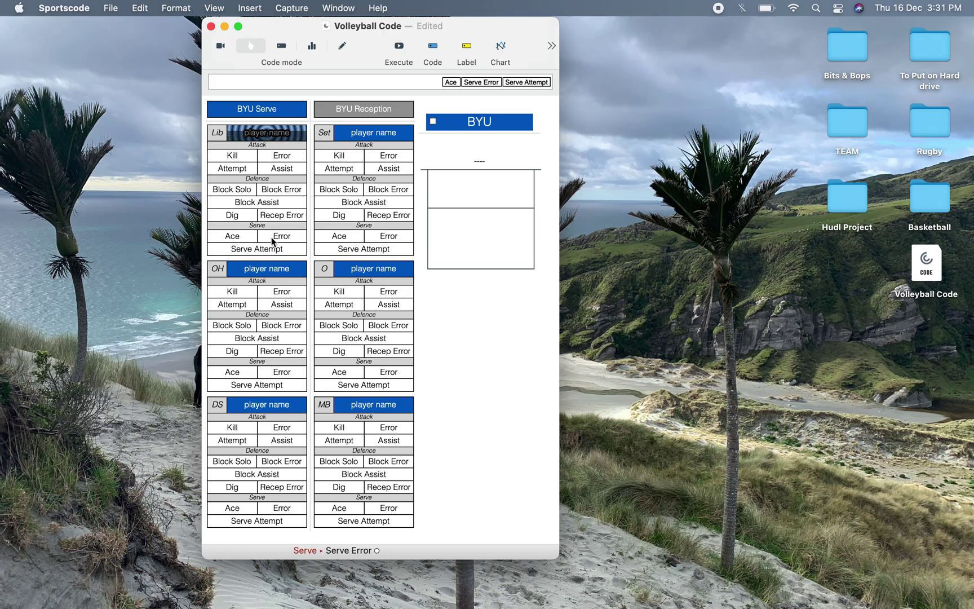
pyautogui.click(348, 51)
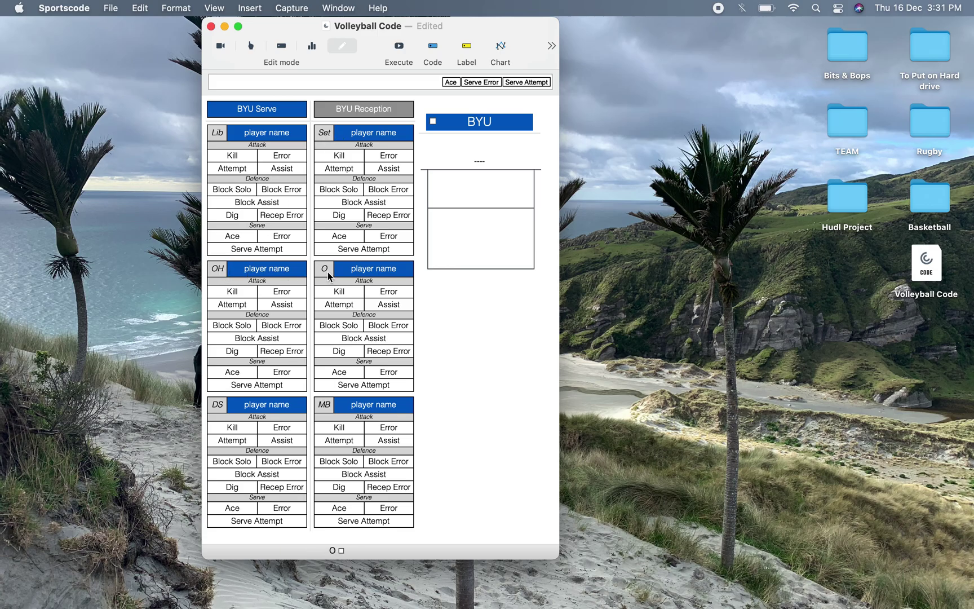
pyautogui.click(251, 45)
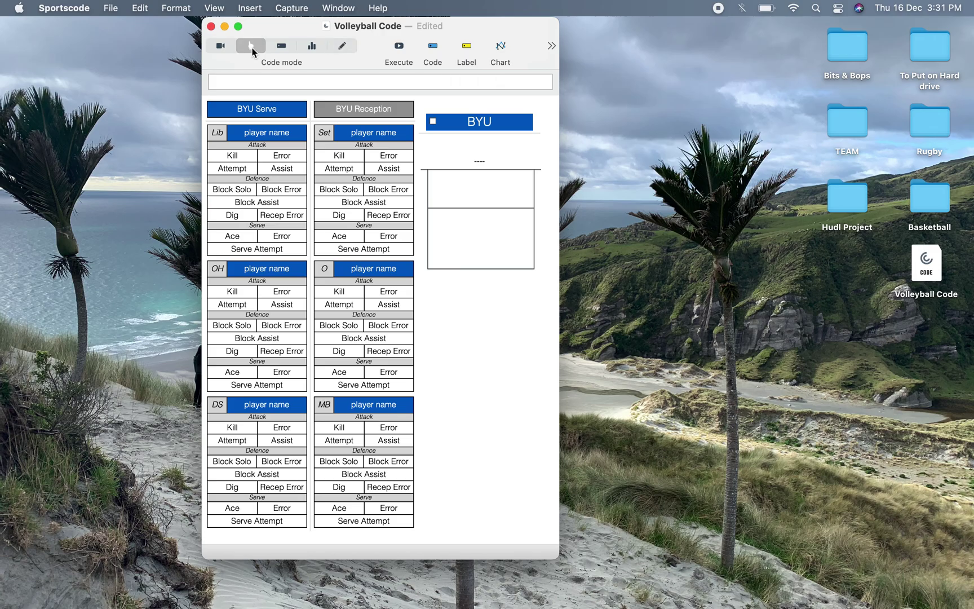
# Step: Alternate BYU Serve and BYU Reception possessions with the S and R hotkeys
pyautogui.press('s')
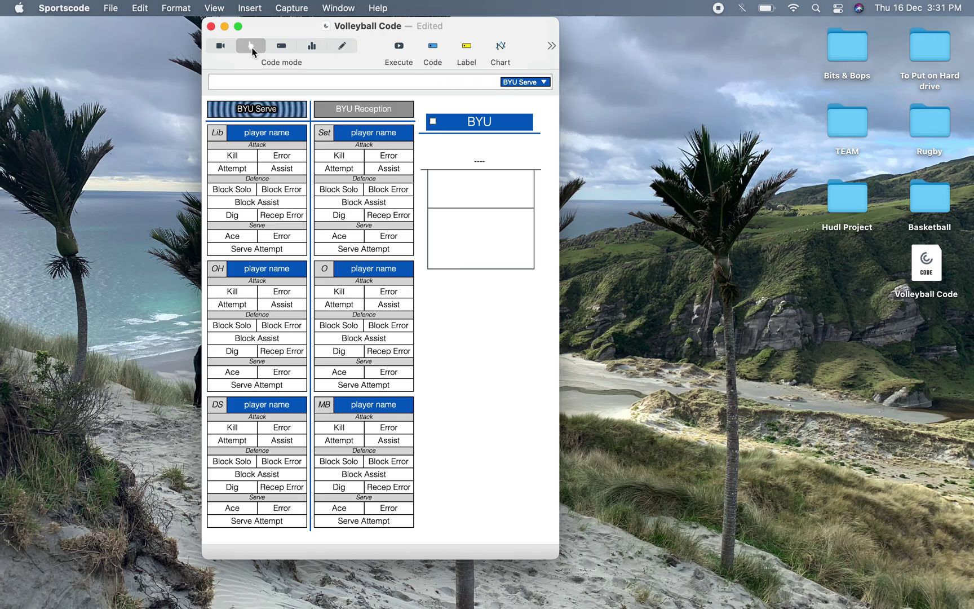
pyautogui.press('r')
pyautogui.press('s')
pyautogui.press('r')
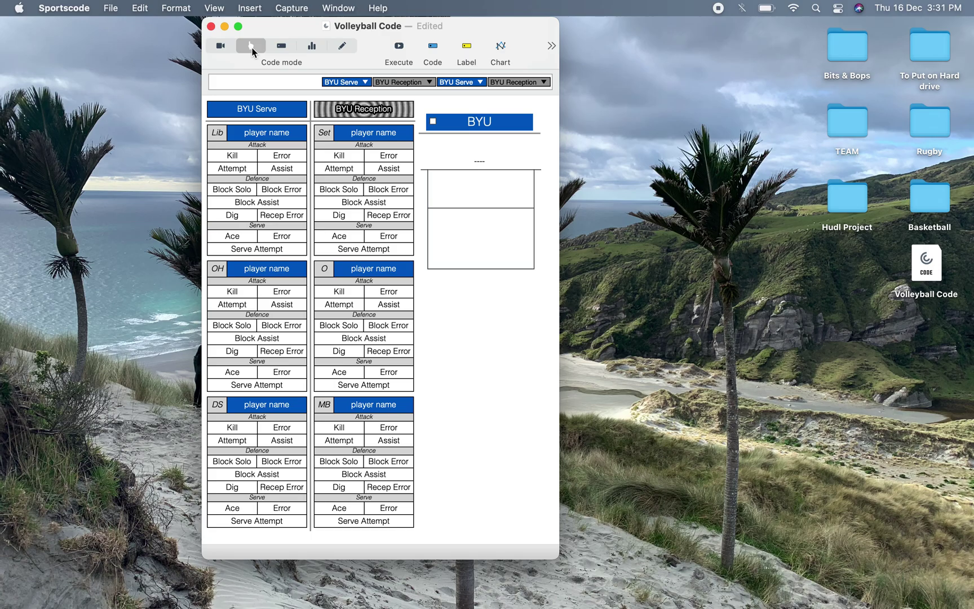
pyautogui.press('s')
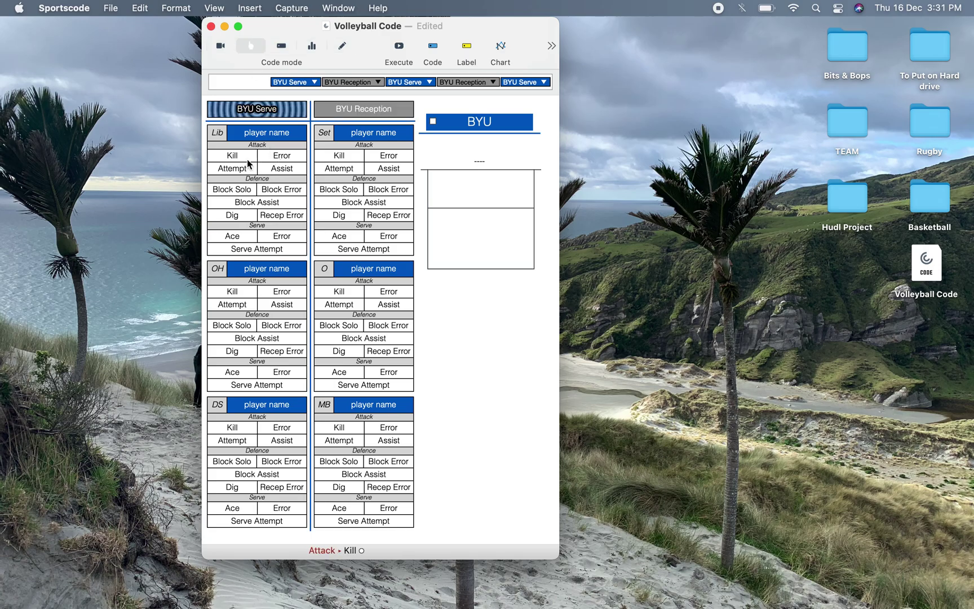
# Step: Code a libero Dig, set location Left, setter Kill and attack location Right
pyautogui.click(236, 217)
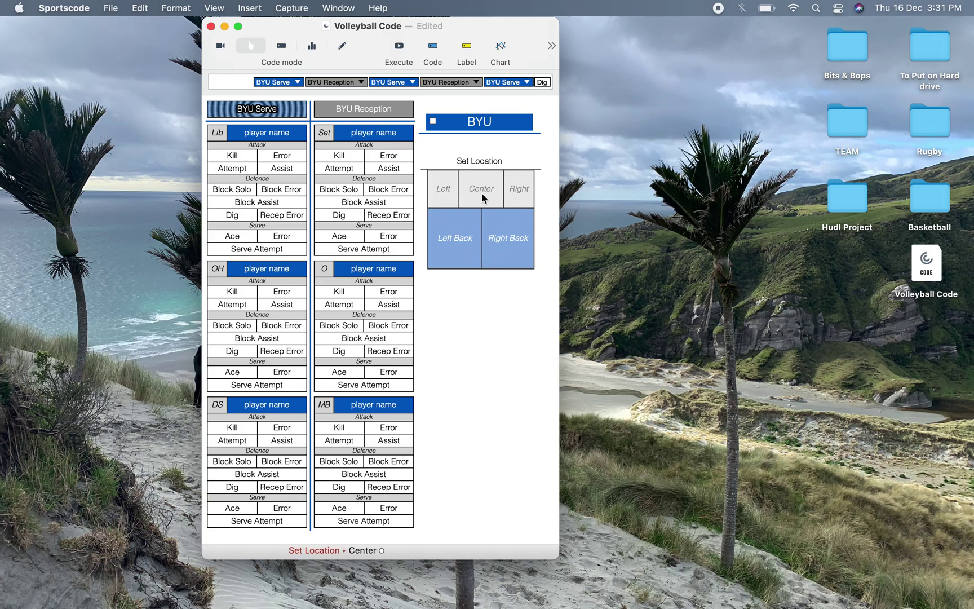
pyautogui.click(451, 197)
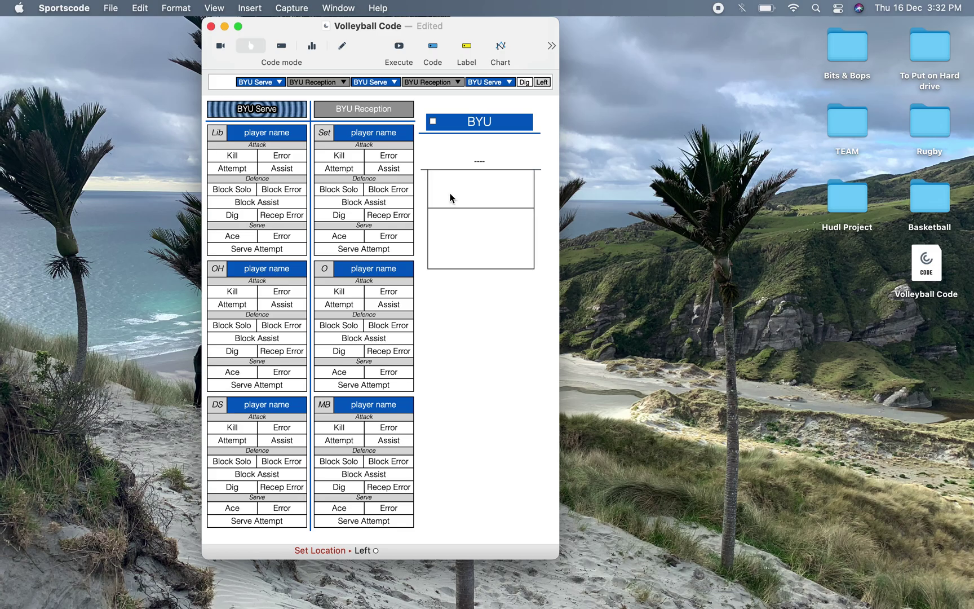
pyautogui.click(354, 157)
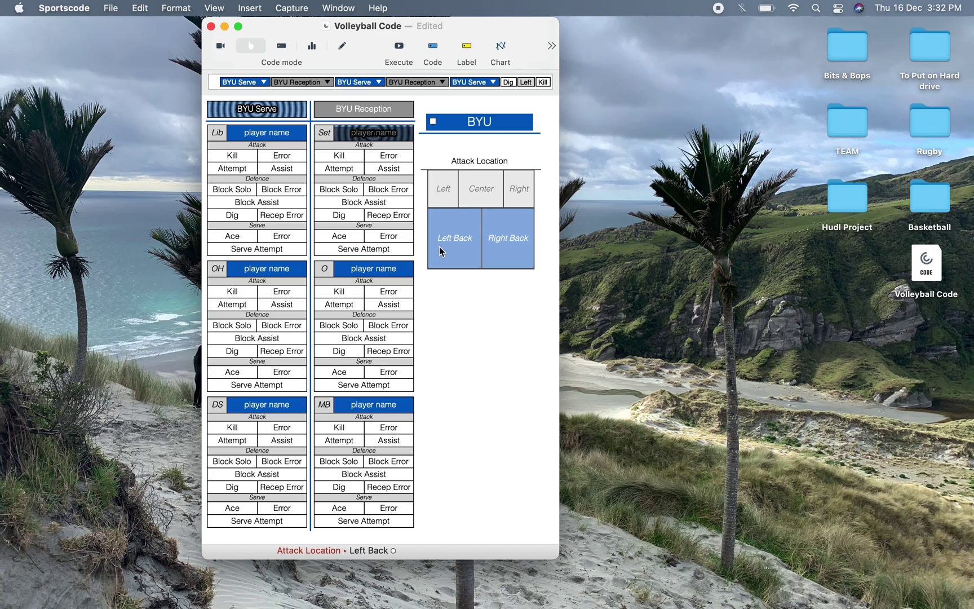
pyautogui.click(515, 192)
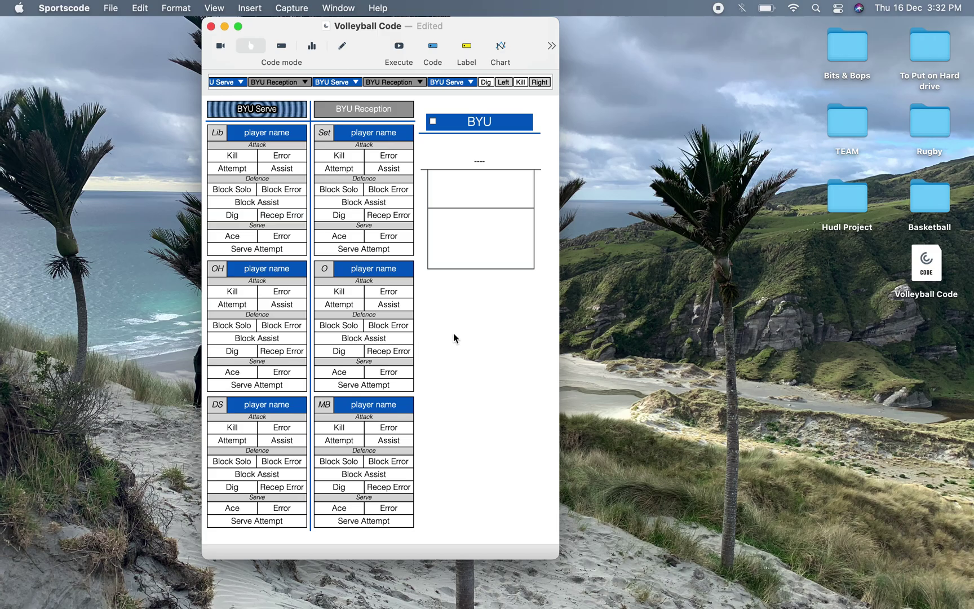
pyautogui.hscroll(10, 454, 336)
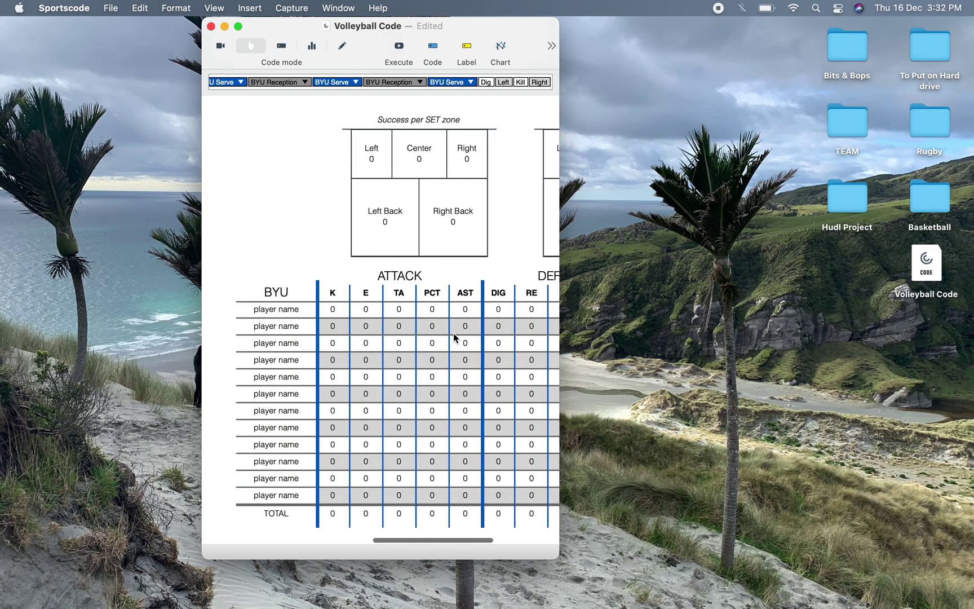
# Step: Widen the code window to reveal more columns of the BYU stats output
pyautogui.moveTo(559, 259); pyautogui.dragTo(897, 227)
pyautogui.hscroll(-3, 561, 338)
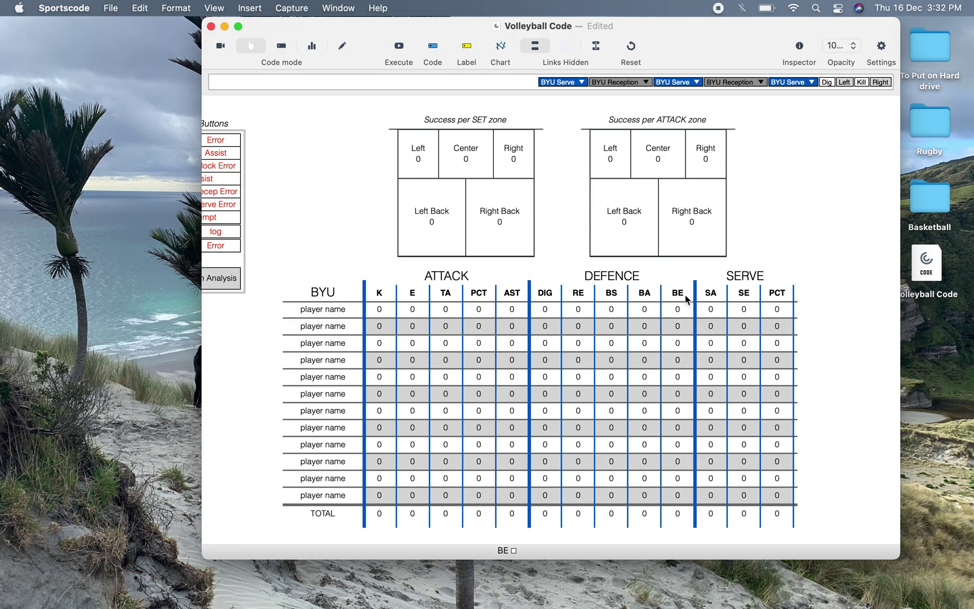
pyautogui.hscroll(-10, 685, 296)
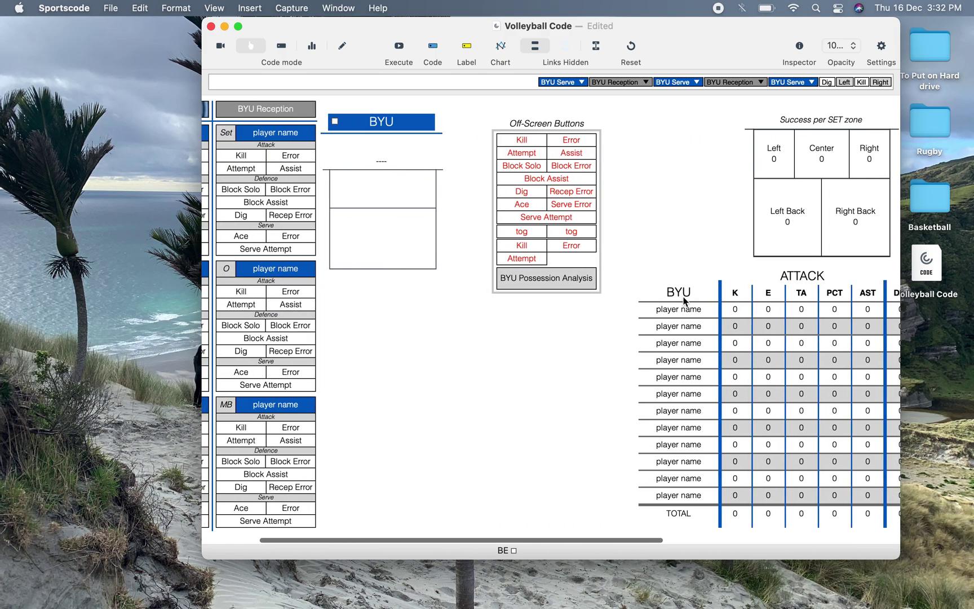
pyautogui.hscroll(10, 683, 301)
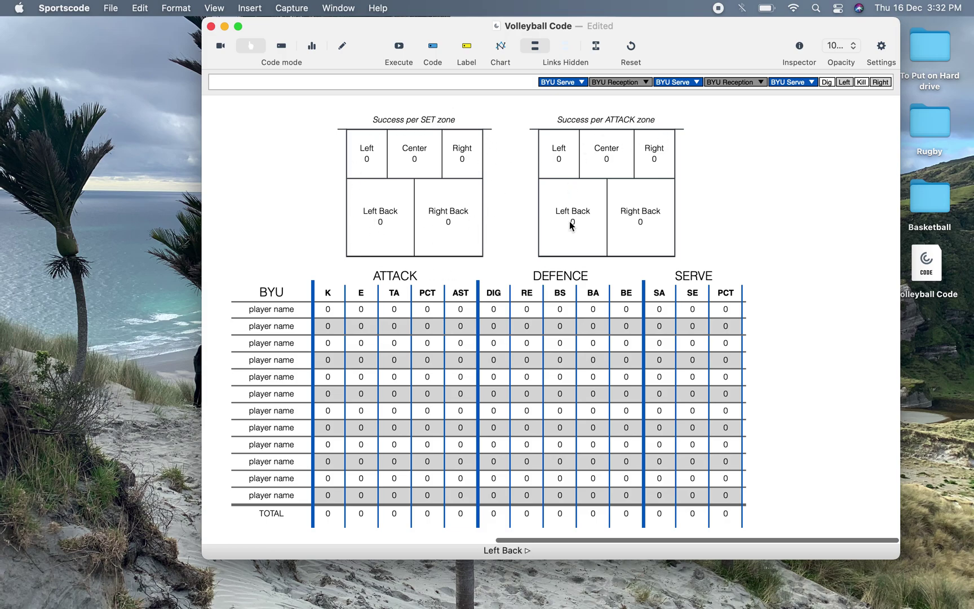
pyautogui.hscroll(-2, 511, 158)
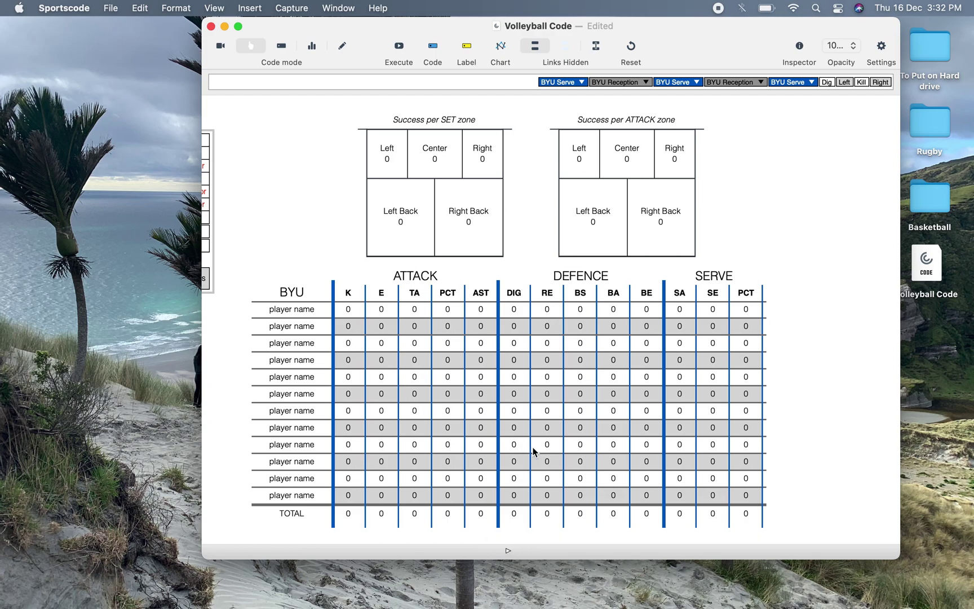
# Step: Inspect the ATTACK, DEFENCE, SERVE and zone cells, all reading 0
pyautogui.click(414, 359)
pyautogui.click(547, 343)
pyautogui.click(612, 330)
pyautogui.click(348, 310)
pyautogui.hscroll(-10, 445, 424)
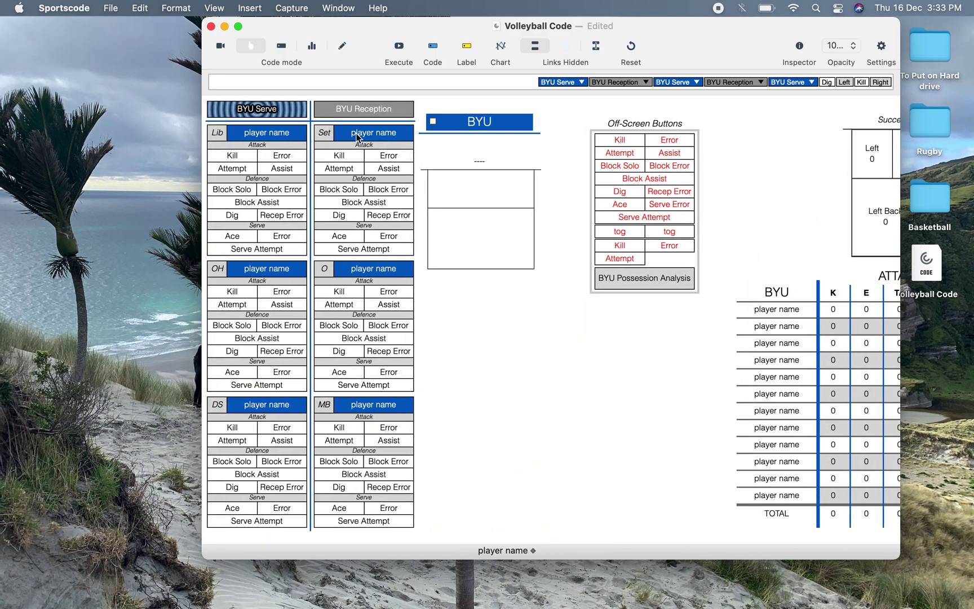
# Step: Scroll across the code window, ending at the left on the BYU player panels
pyautogui.hscroll(1, 581, 314)
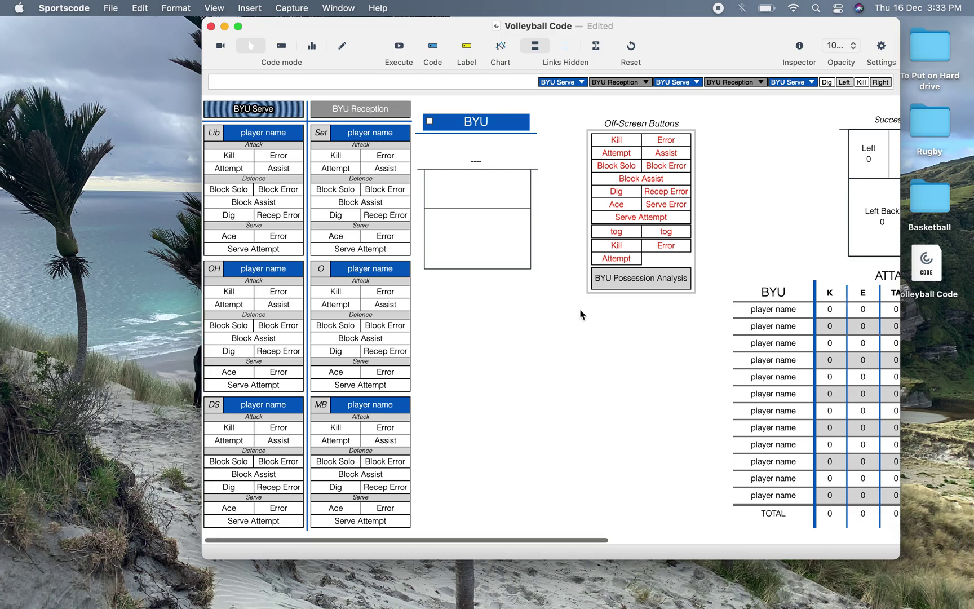
pyautogui.hscroll(5, 581, 314)
pyautogui.hscroll(-5, 722, 381)
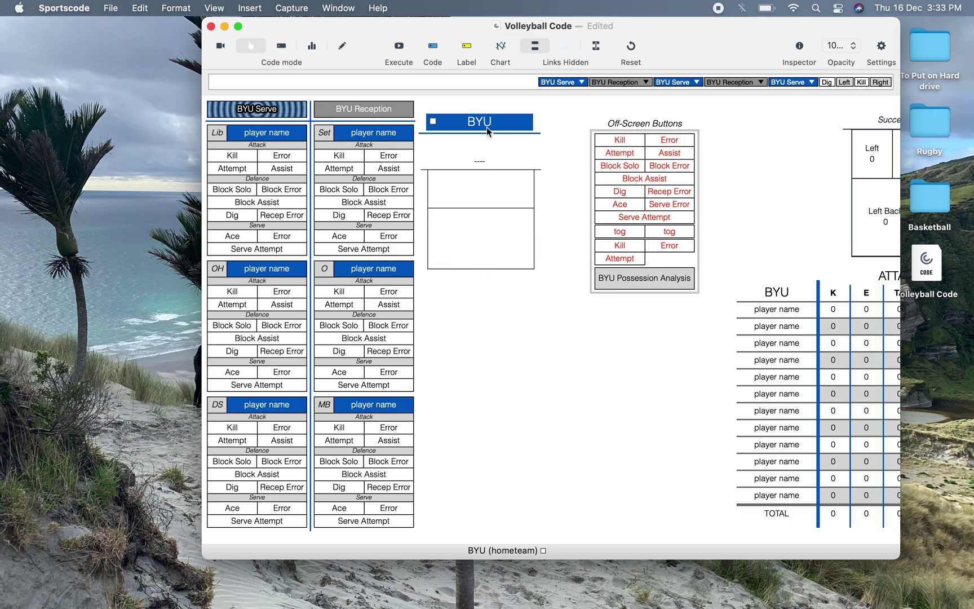
pyautogui.hscroll(1, 487, 126)
pyautogui.hscroll(-1, 486, 127)
pyautogui.hscroll(8, 474, 200)
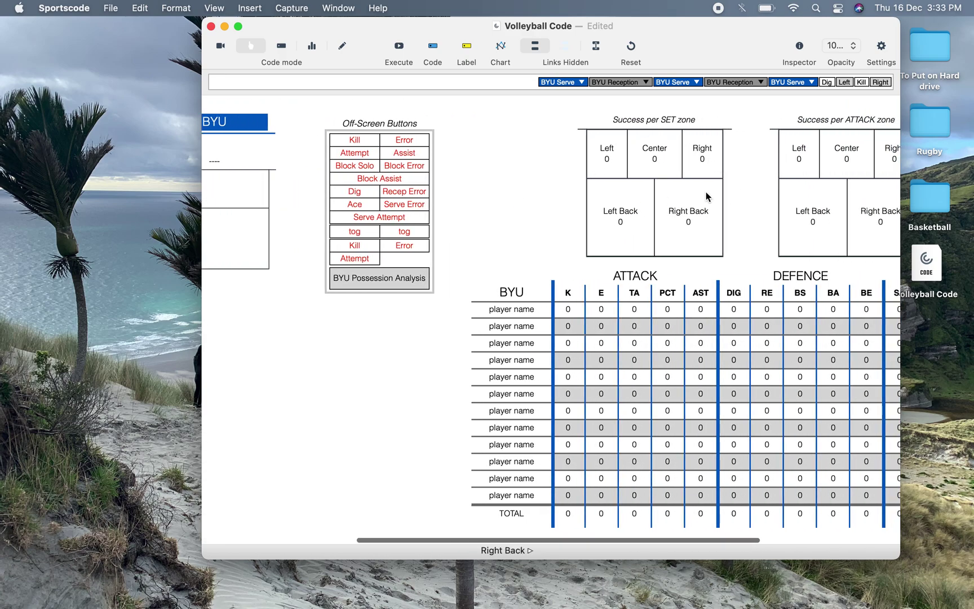
pyautogui.hscroll(3, 707, 196)
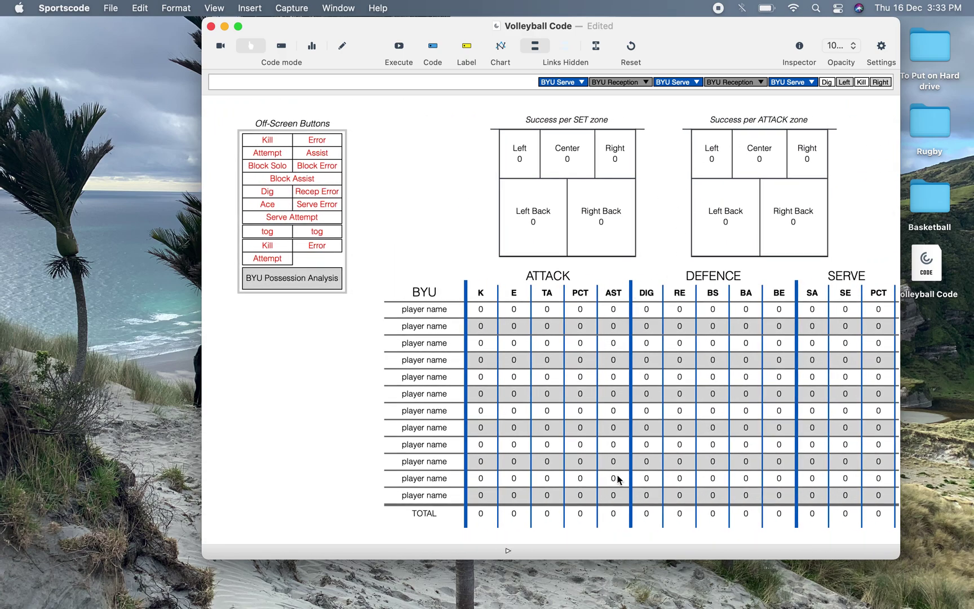
pyautogui.hscroll(-10, 618, 479)
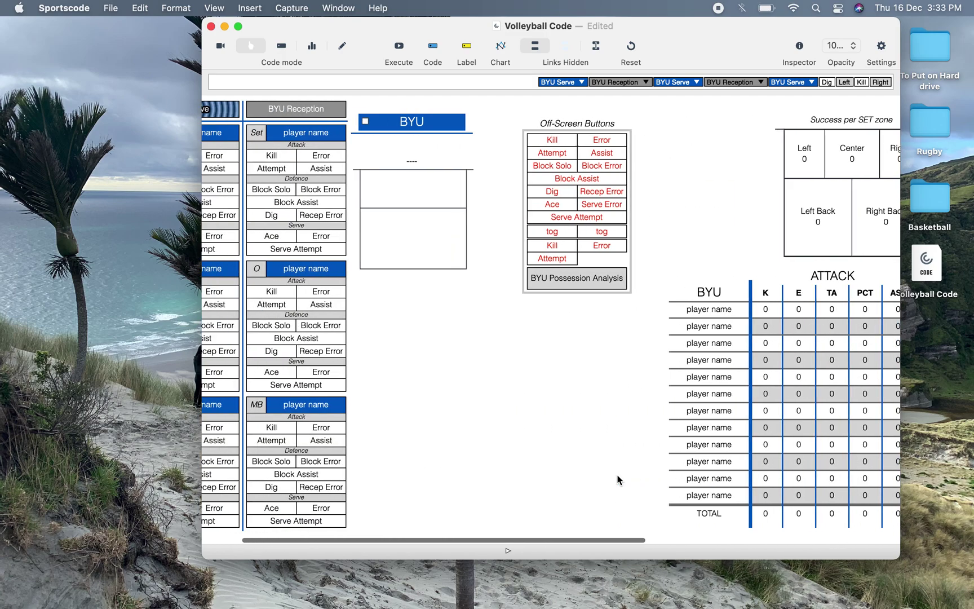